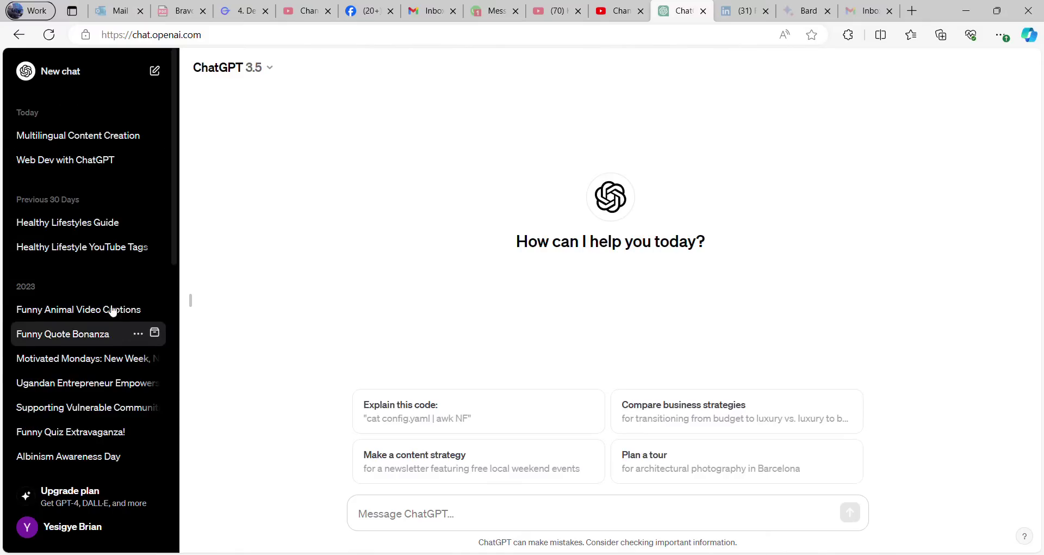
click(231, 44)
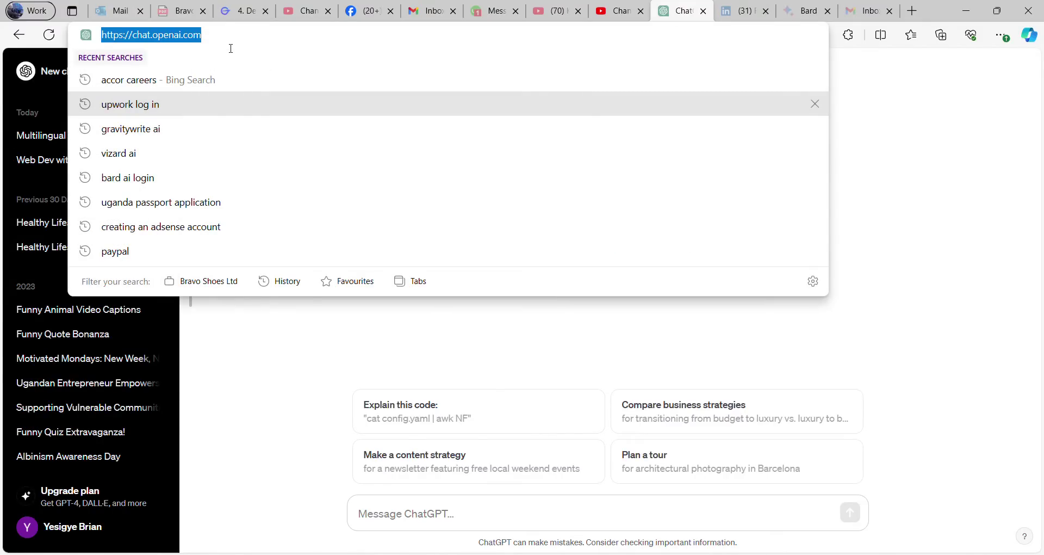
click(233, 39)
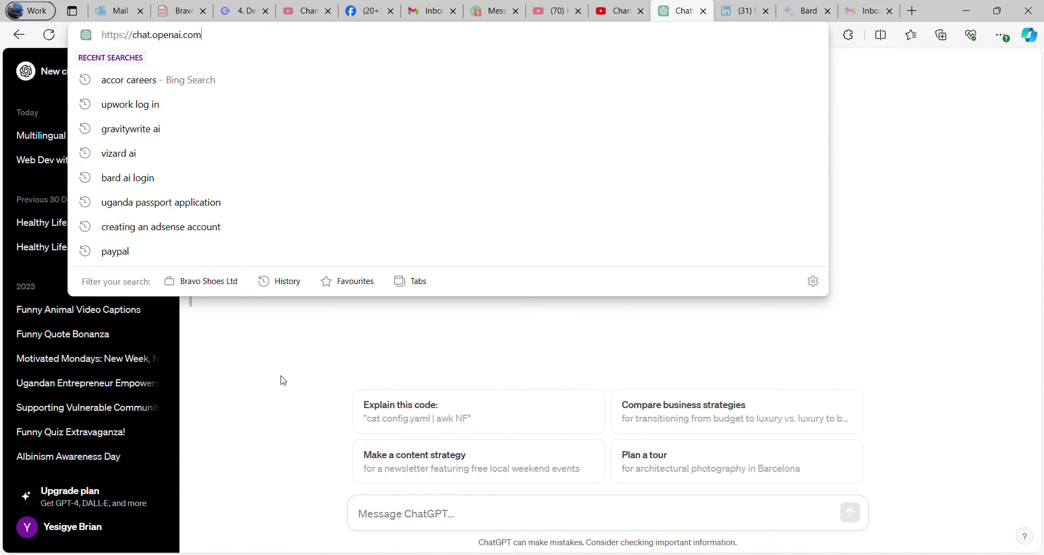
click(284, 380)
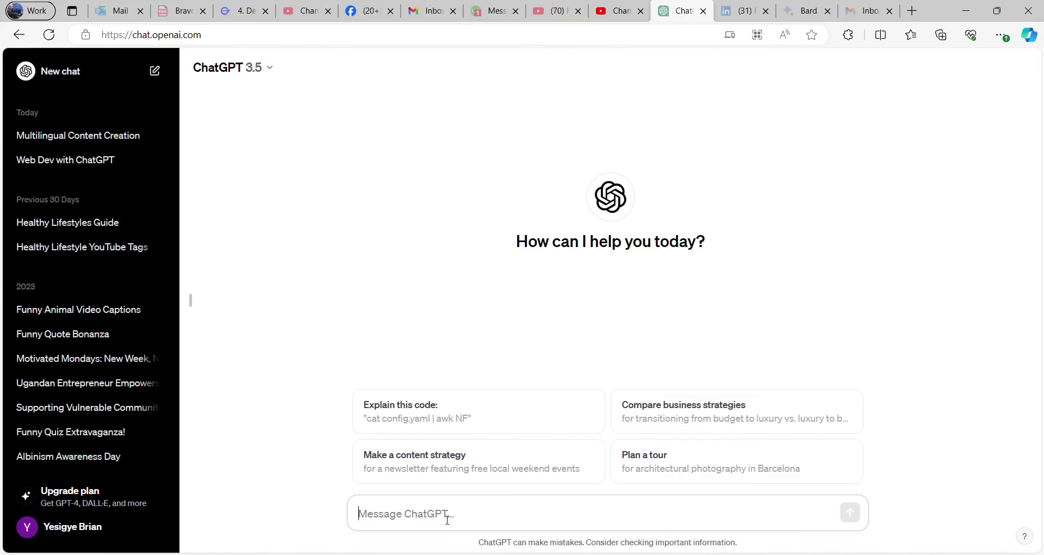
Step: Paste the copied question asking for the value of x in 3x²−7x+2=0 into the message box and read it through
key(ctrl+v)
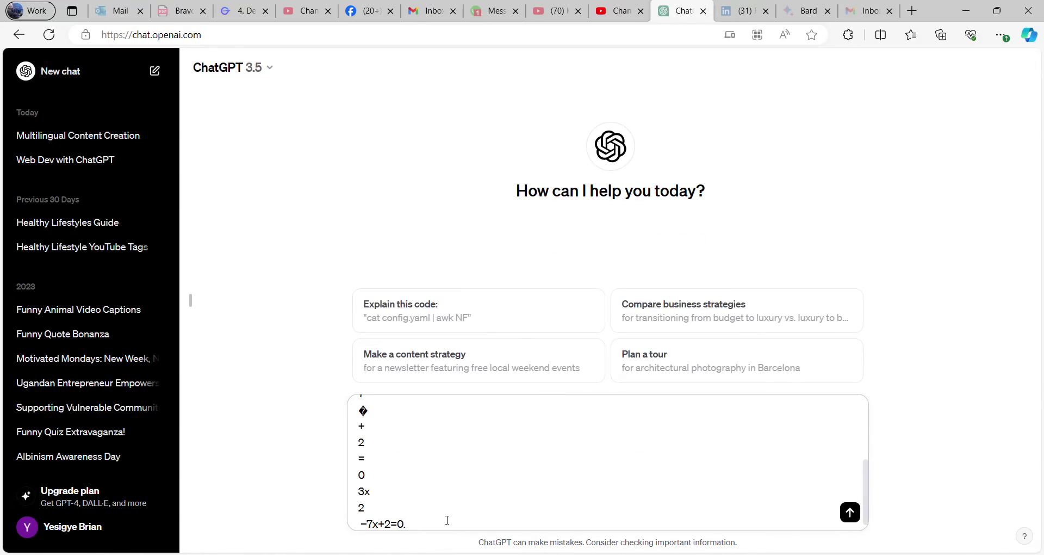
scroll(412, 475, up, 5)
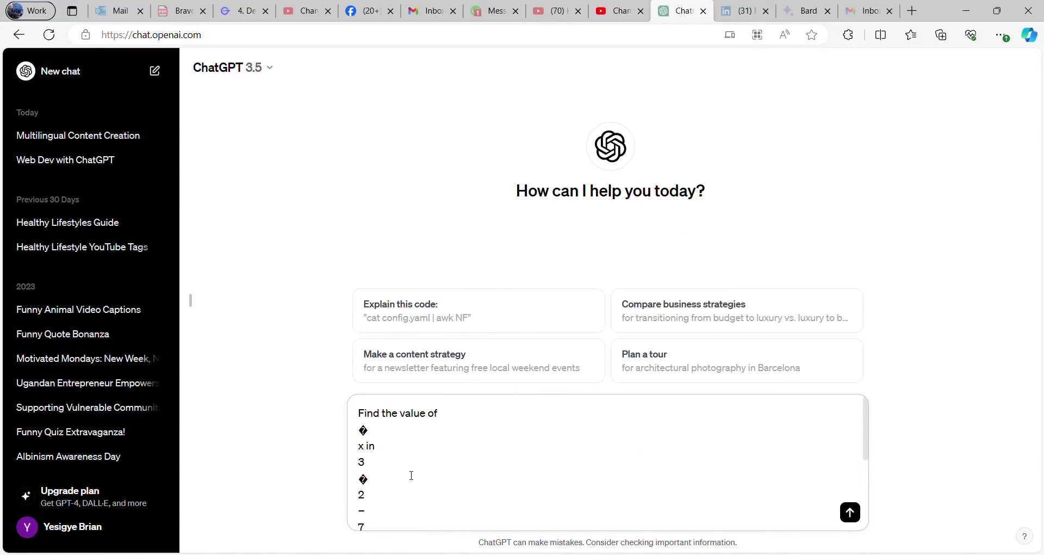
scroll(391, 484, down, 5)
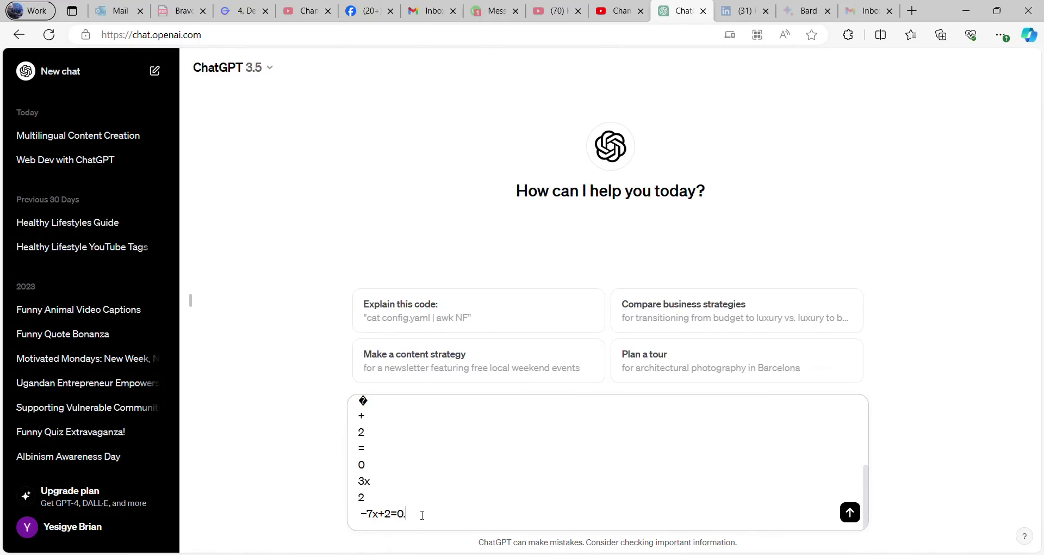
scroll(395, 497, up, 5)
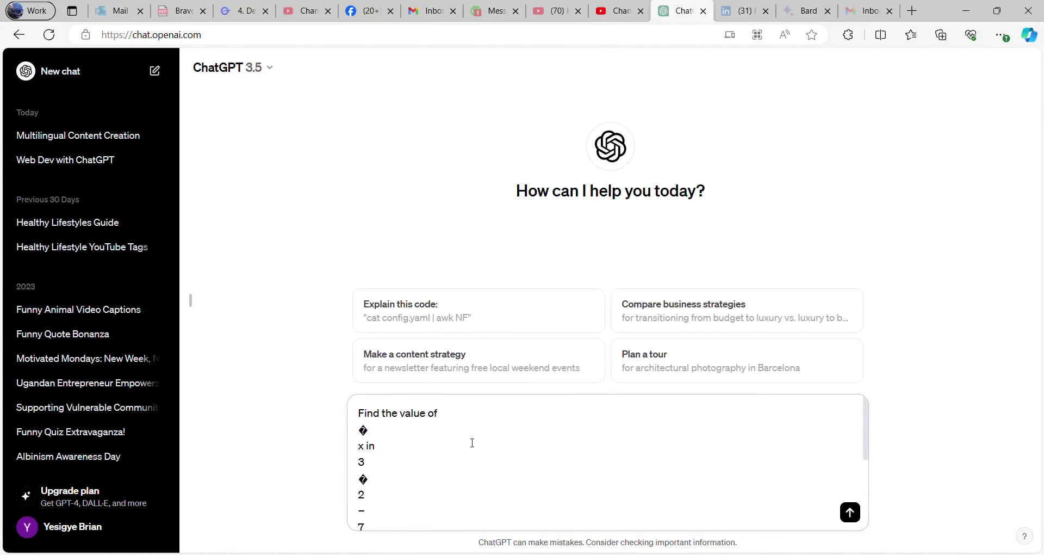
scroll(482, 438, down, 1)
scroll(866, 463, up, 1)
scroll(445, 445, down, 3)
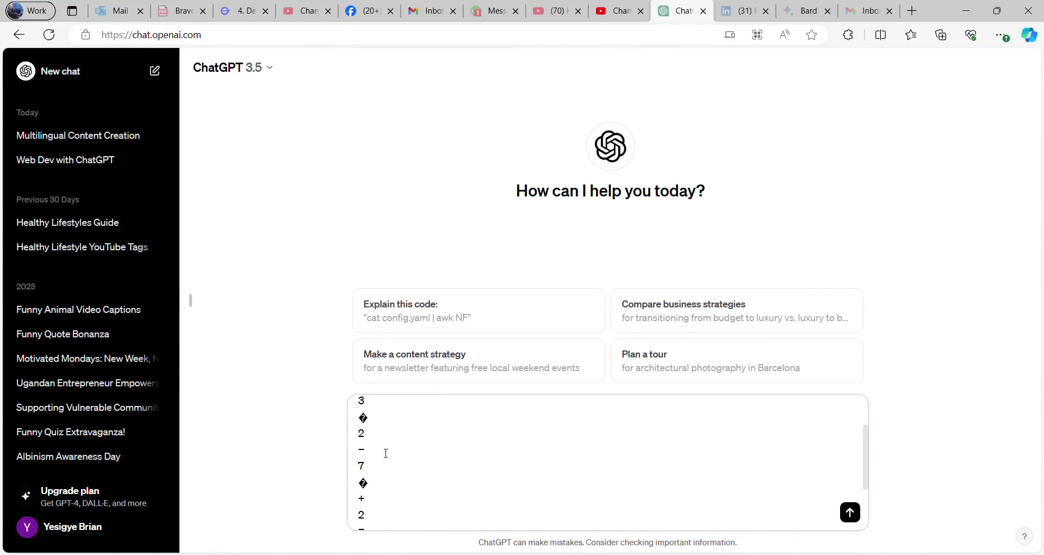
scroll(385, 453, down, 5)
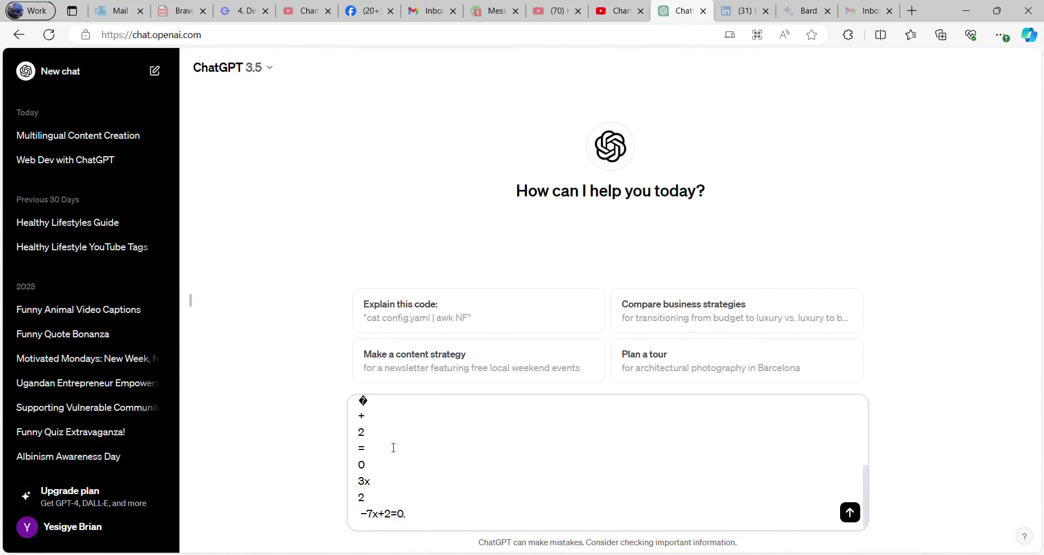
scroll(391, 446, up, 8)
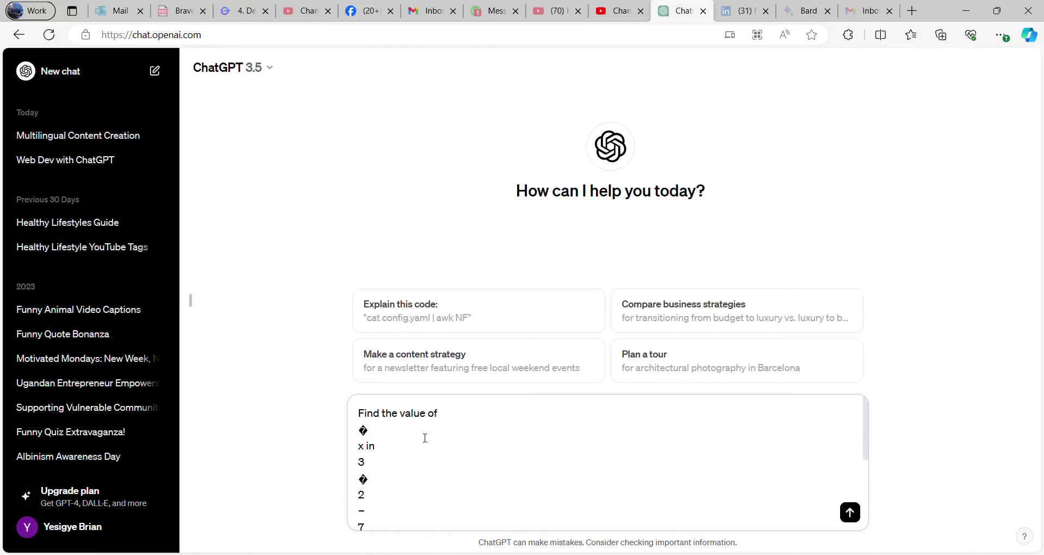
scroll(426, 438, down, 1)
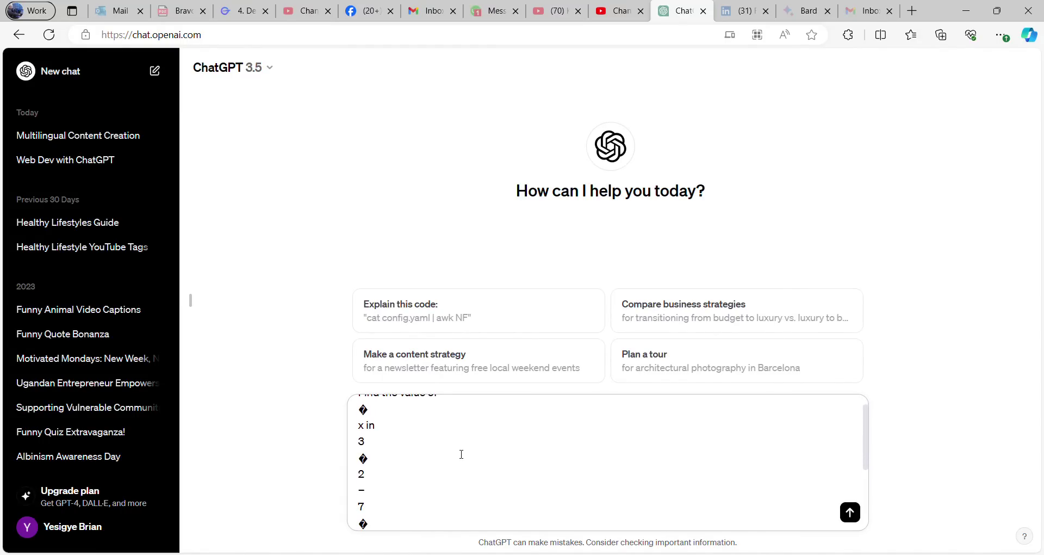
scroll(461, 454, up, 1)
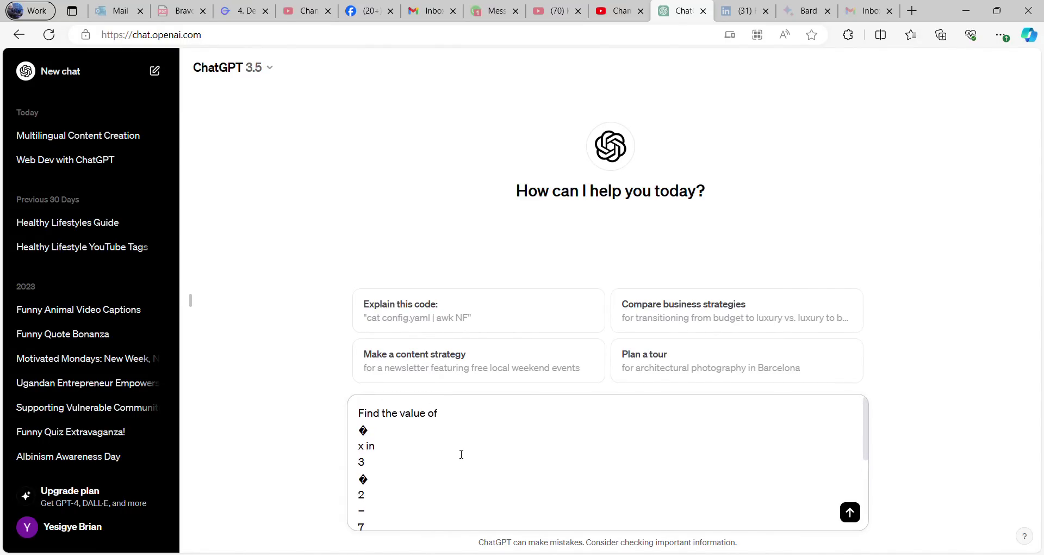
Step: Remove the line breaks in the pasted question from "Find the value of" through the first "=0", joining that part onto one line
key(BackSpace)
click(359, 433)
key(BackSpace)
click(360, 434)
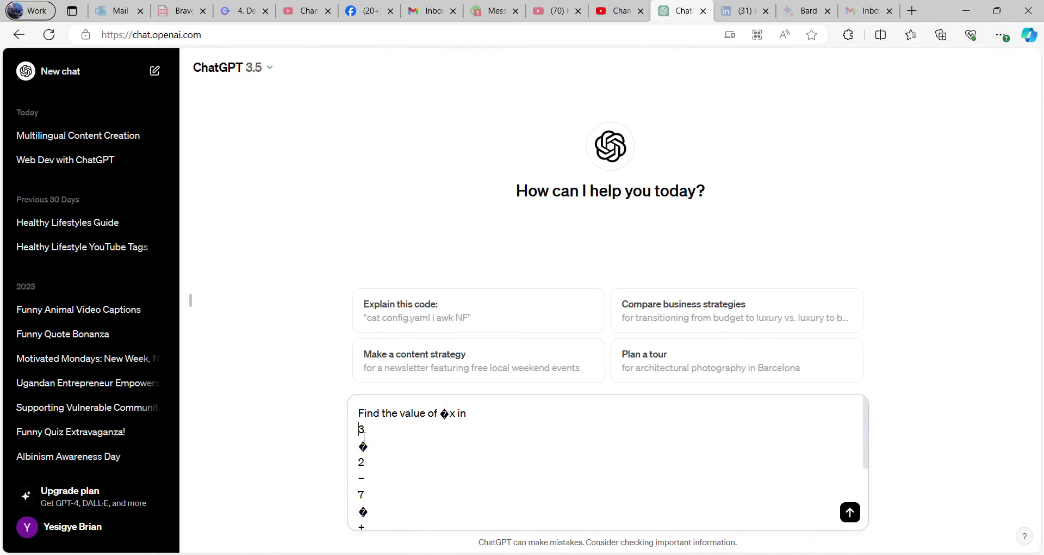
key(BackSpace)
click(361, 433)
key(BackSpace)
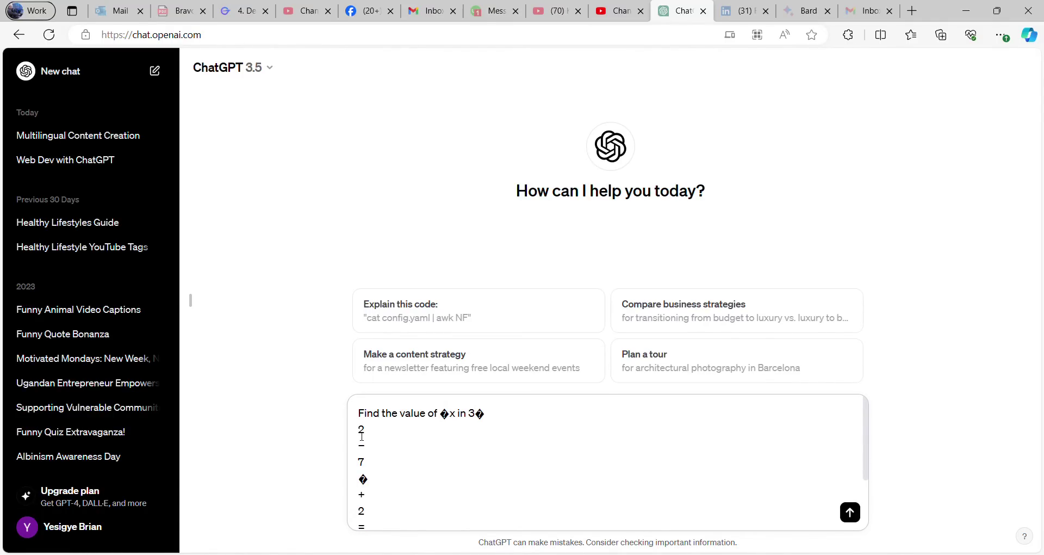
click(362, 436)
key(BackSpace)
click(360, 436)
key(BackSpace)
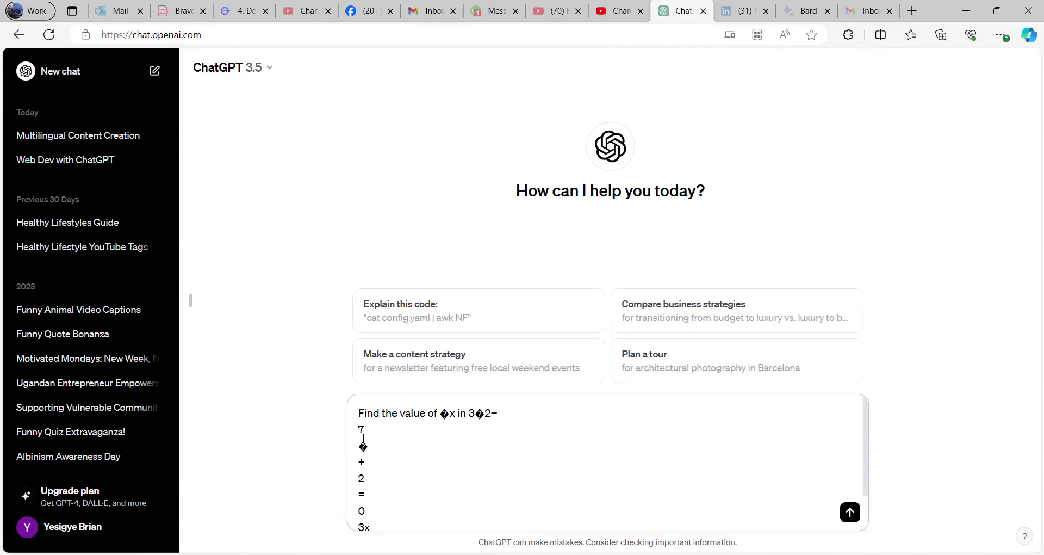
click(364, 438)
key(BackSpace)
key(BackSpace)
click(363, 436)
key(BackSpace)
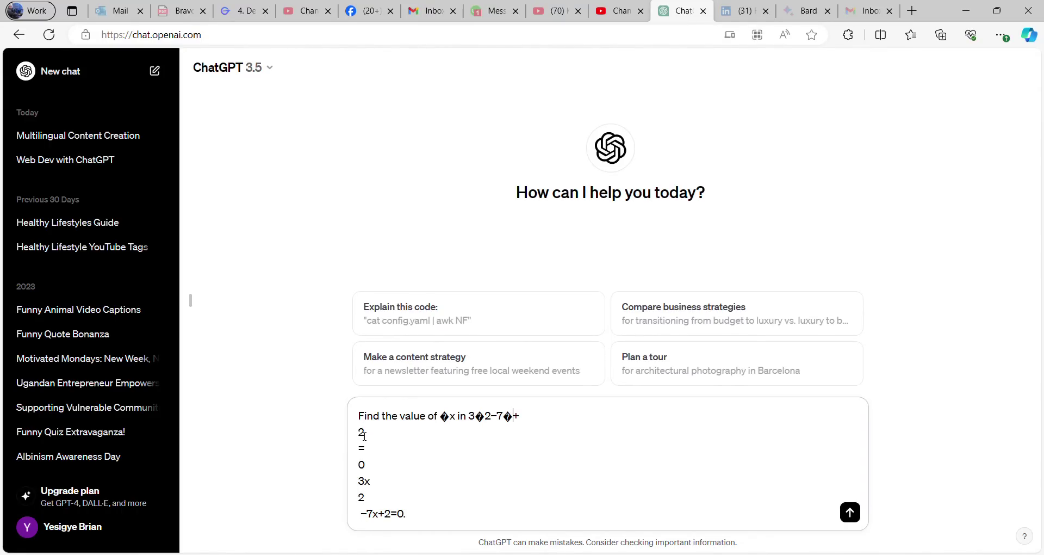
click(364, 438)
key(BackSpace)
click(361, 453)
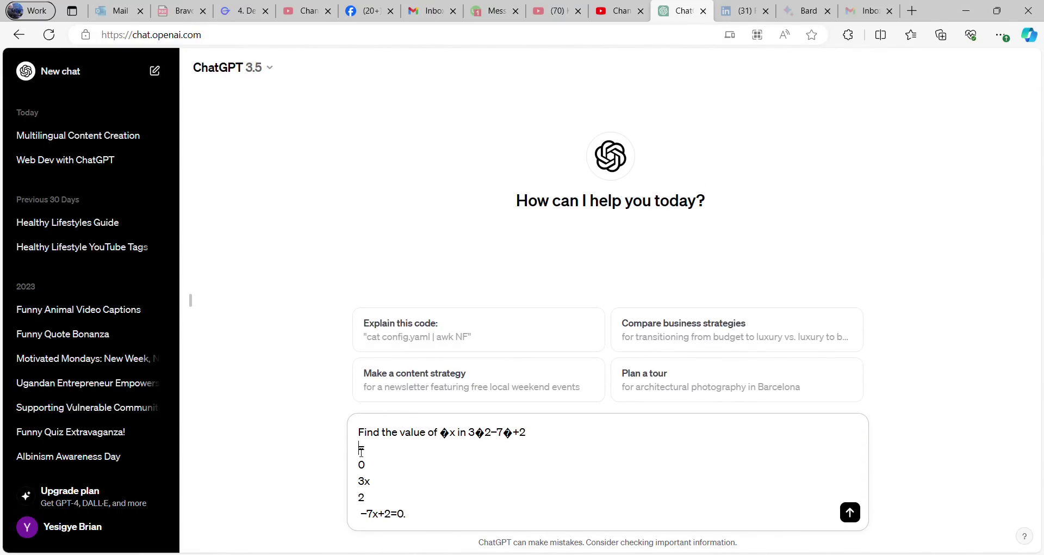
key(BackSpace)
key(BackSpace)
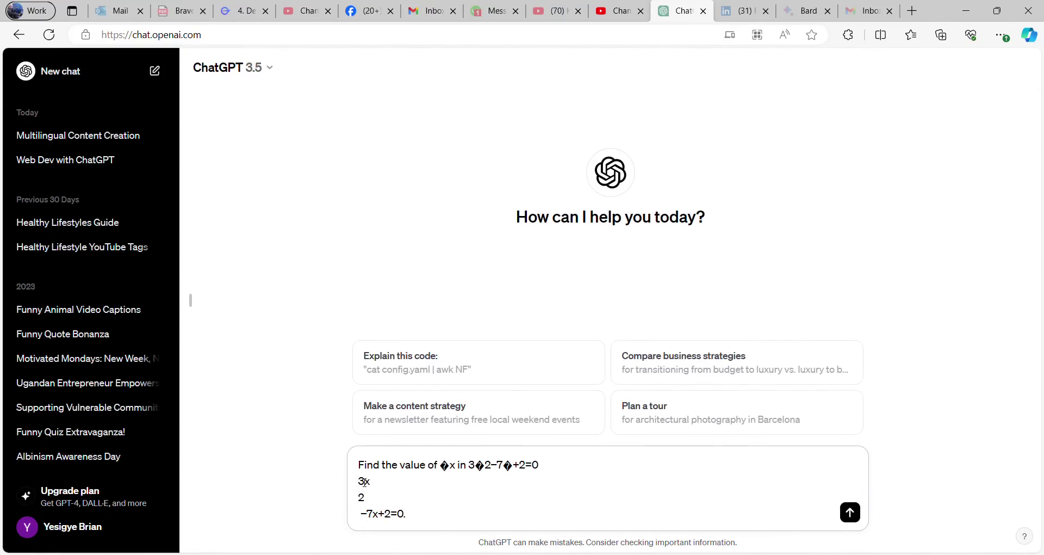
Step: Join the remaining lines "3x", "2" and "−7x+2=0." onto the question's single line and send it
key(BackSpace)
click(362, 497)
key(BackSpace)
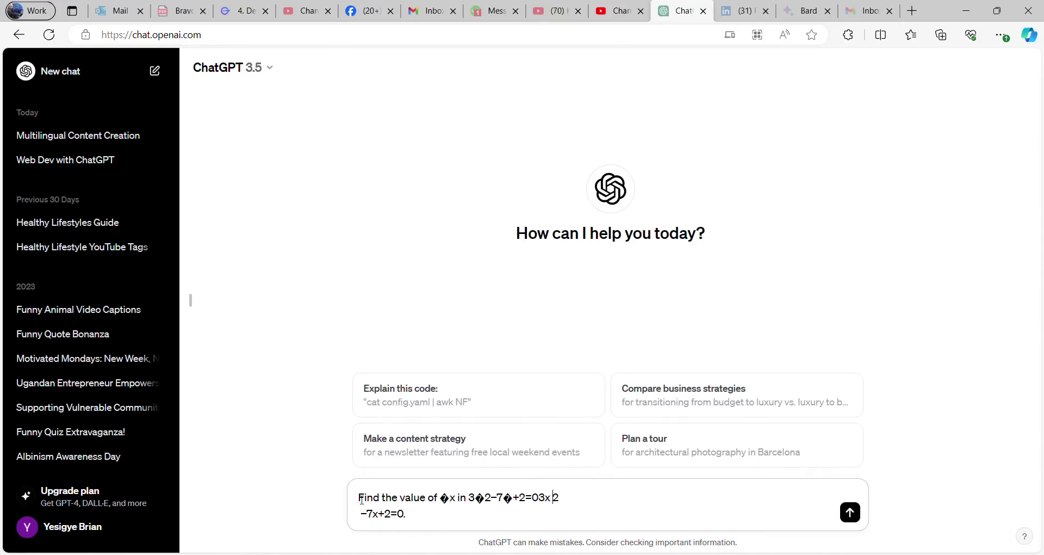
click(368, 521)
key(BackSpace)
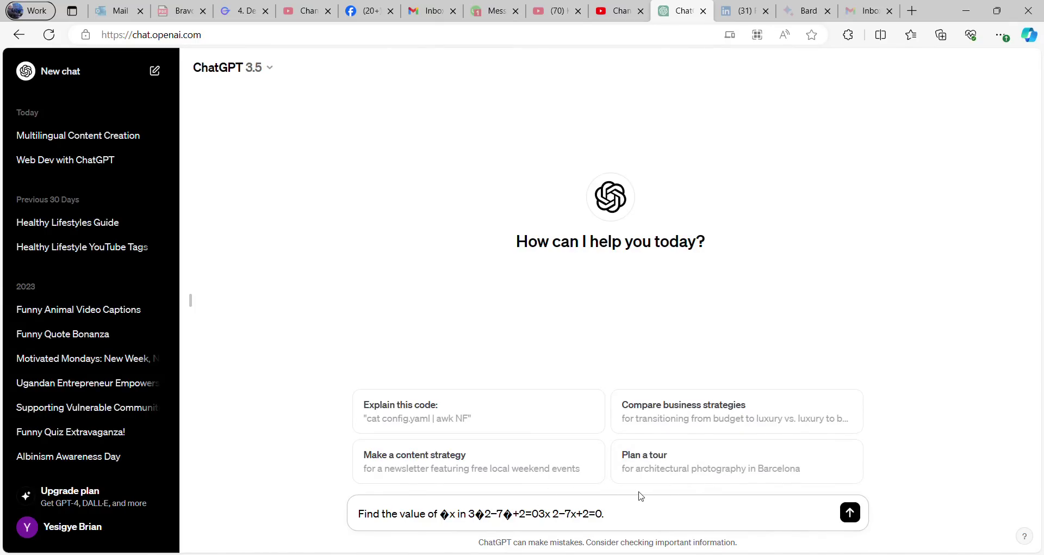
click(850, 513)
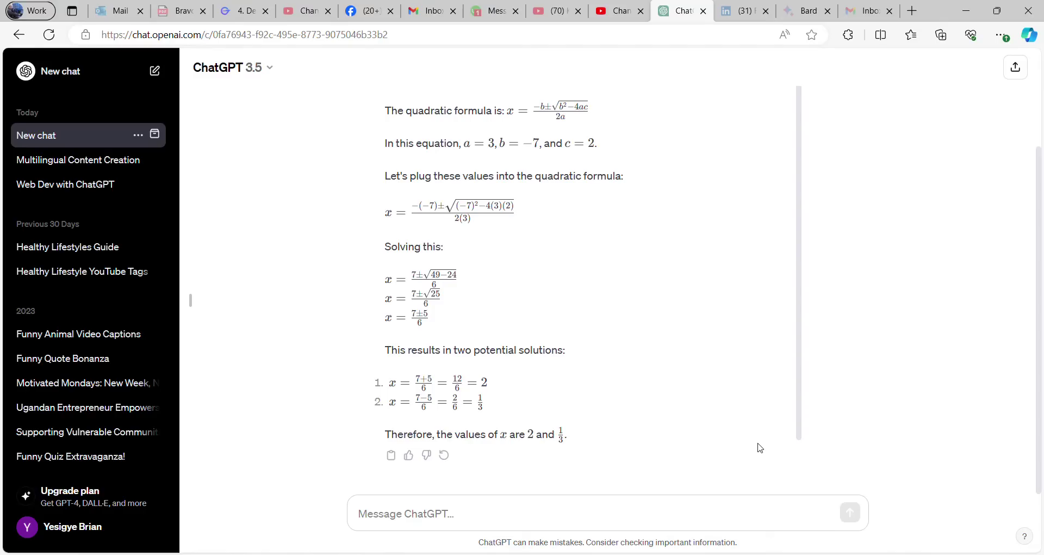
Step: Examine the worked answer, from the quadratic formula and substituted coefficients through to the final values of x
scroll(517, 333, up, 3)
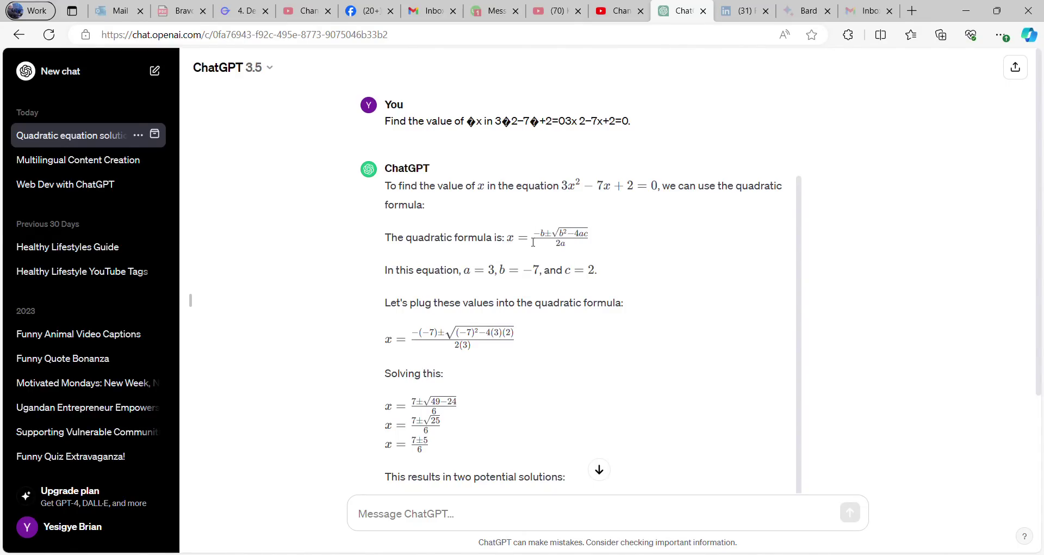
scroll(509, 269, down, 1)
scroll(510, 269, down, 2)
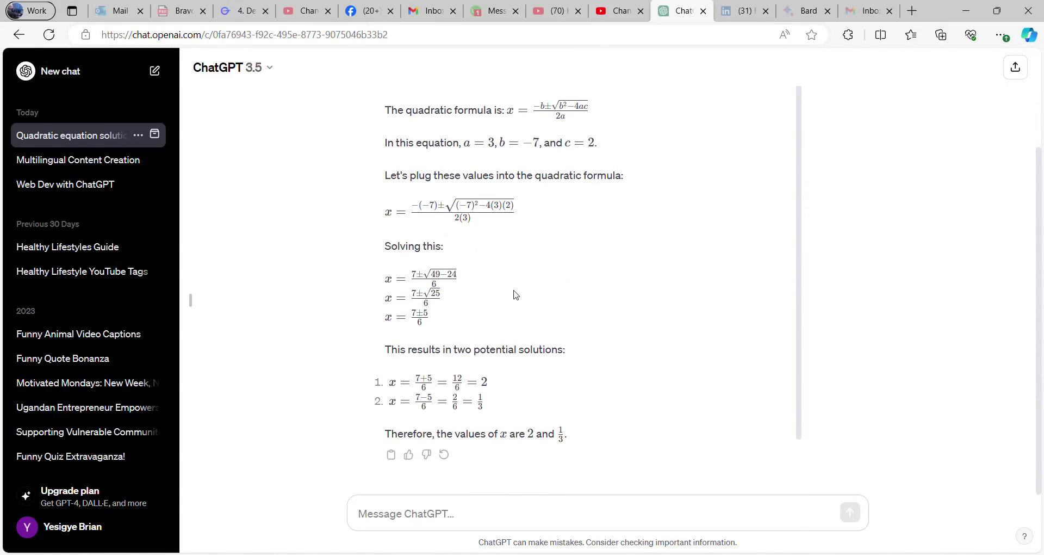
scroll(554, 272, up, 2)
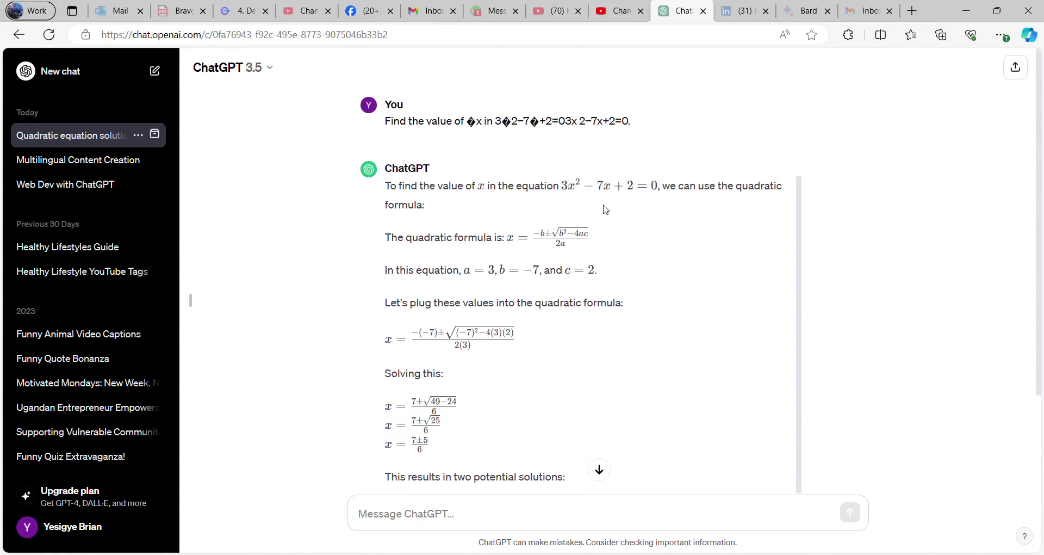
scroll(587, 288, down, 2)
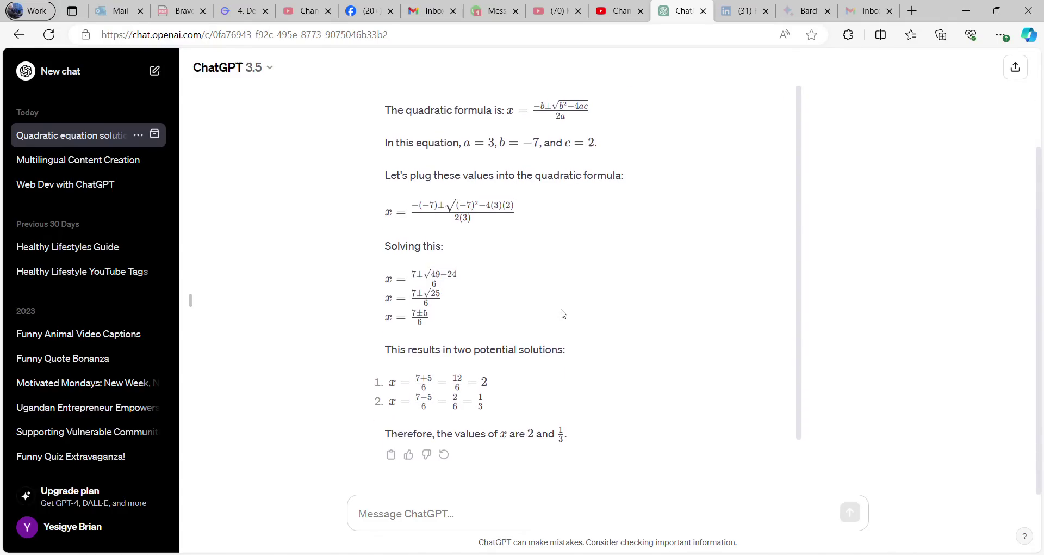
scroll(544, 272, up, 1)
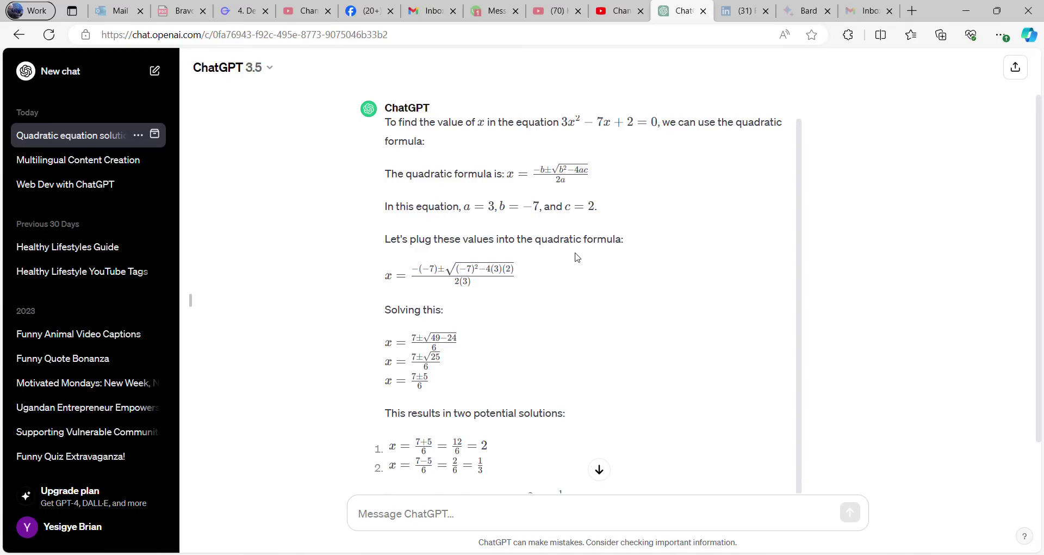
scroll(468, 261, down, 1)
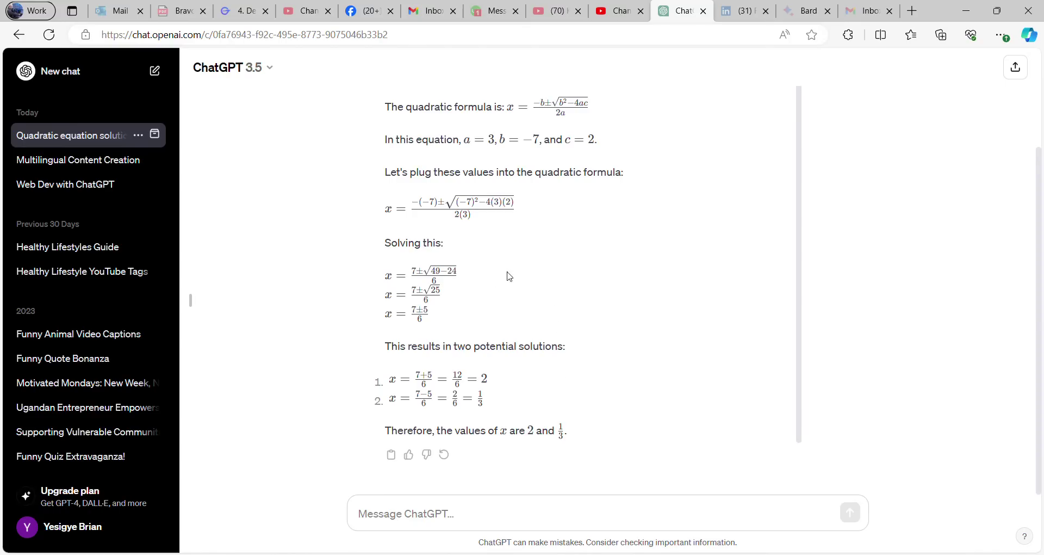
scroll(552, 285, up, 3)
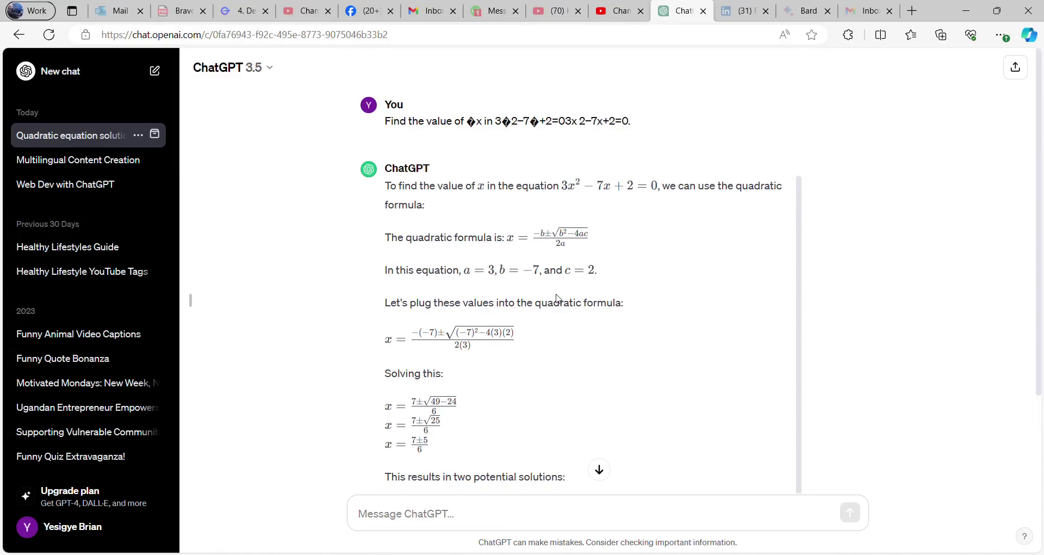
scroll(556, 298, down, 3)
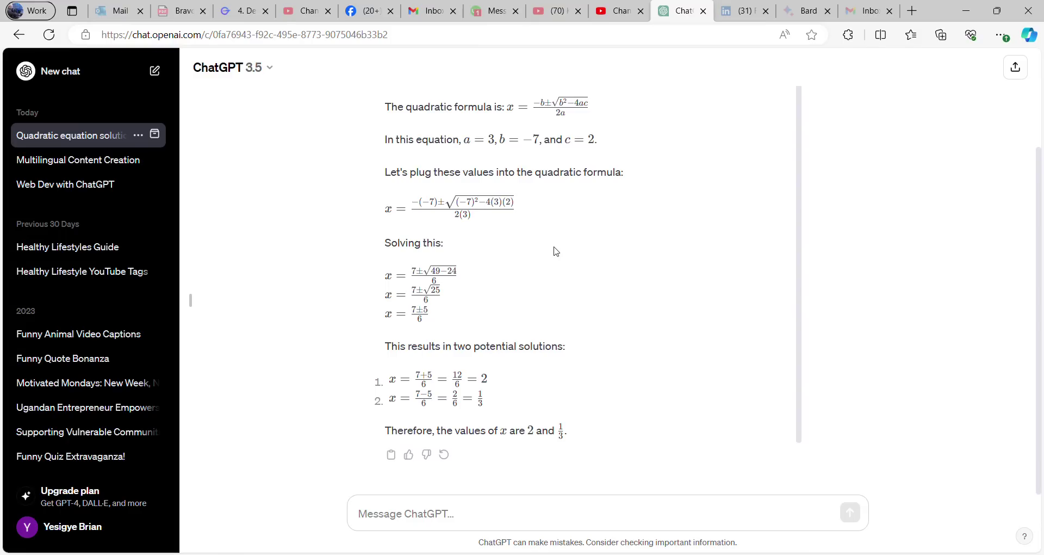
scroll(556, 252, up, 2)
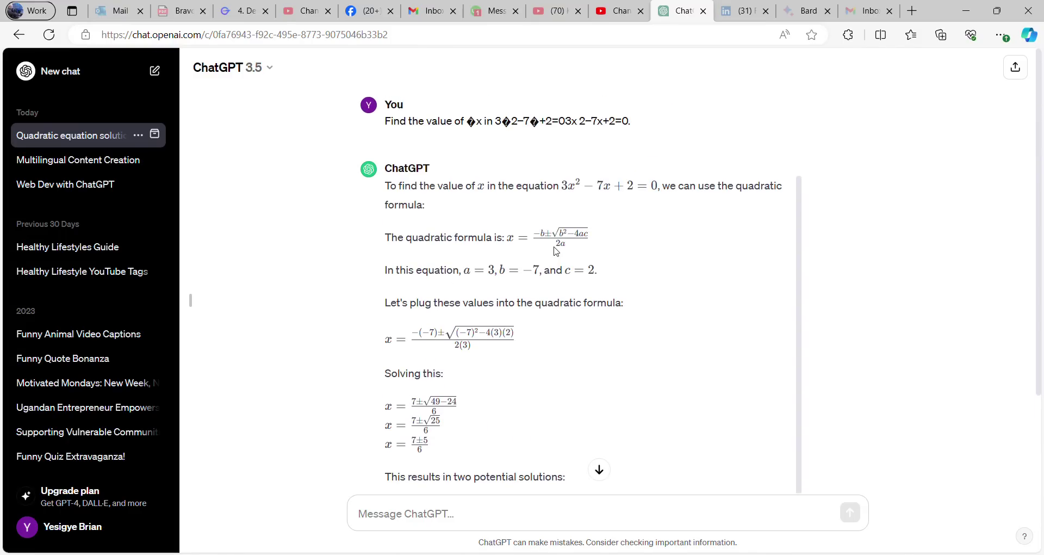
scroll(565, 220, down, 2)
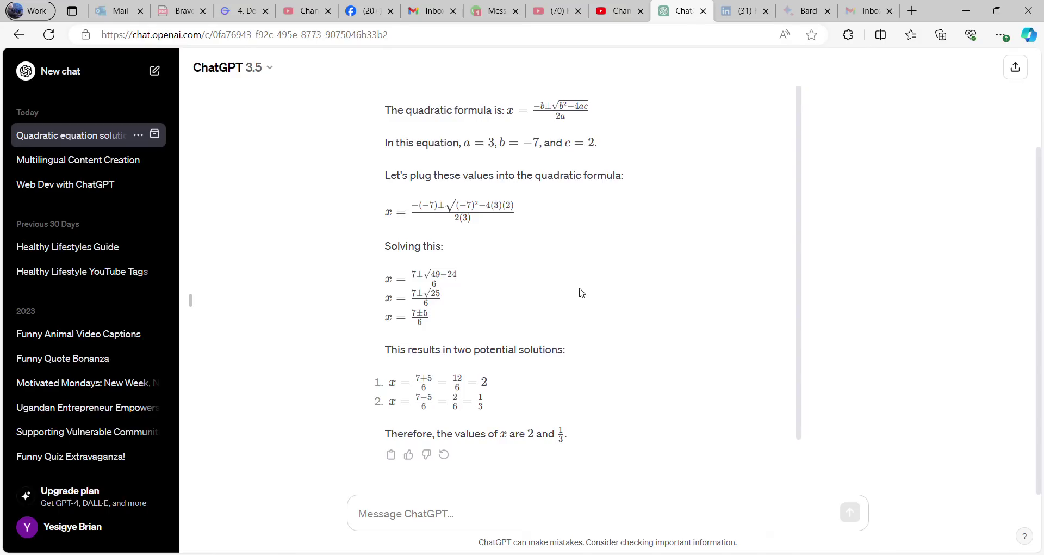
scroll(580, 295, up, 2)
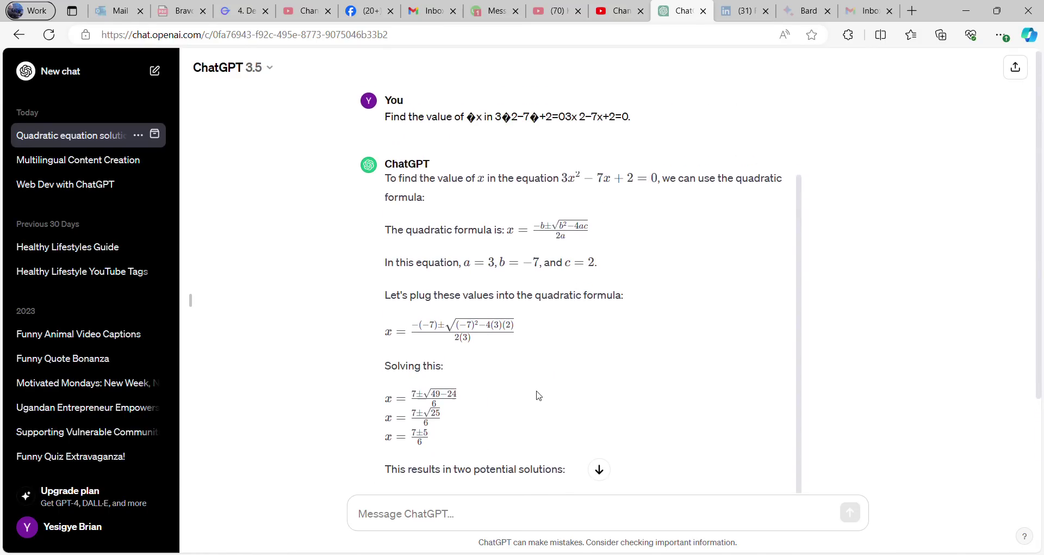
scroll(536, 395, down, 2)
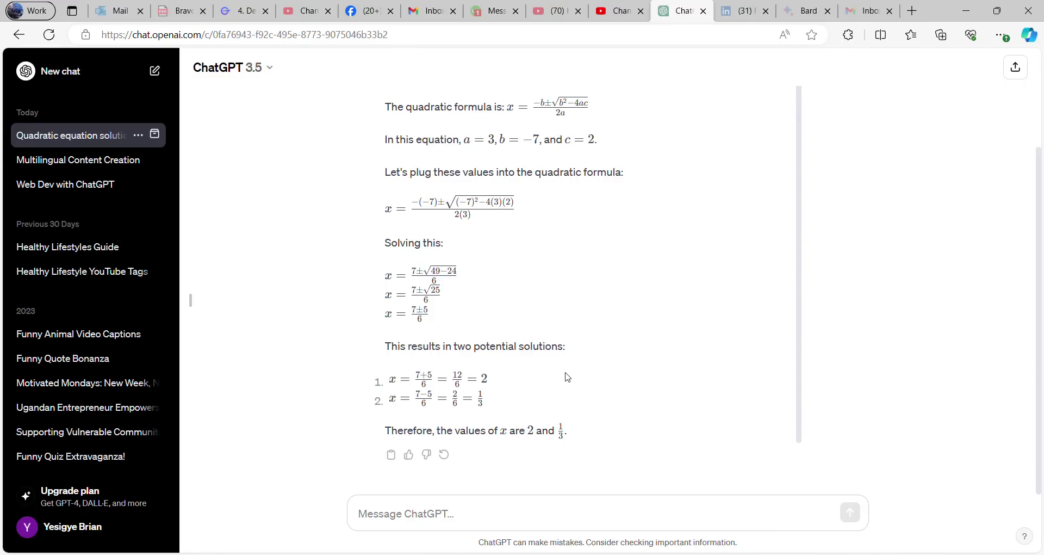